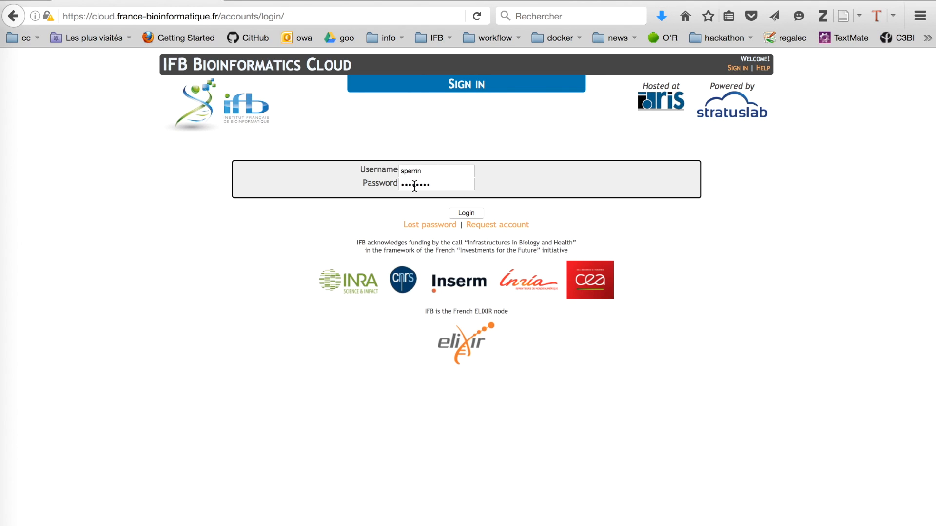
Log in to IFB Bioinformatics Cloud with the already-entered username and password
click(469, 213)
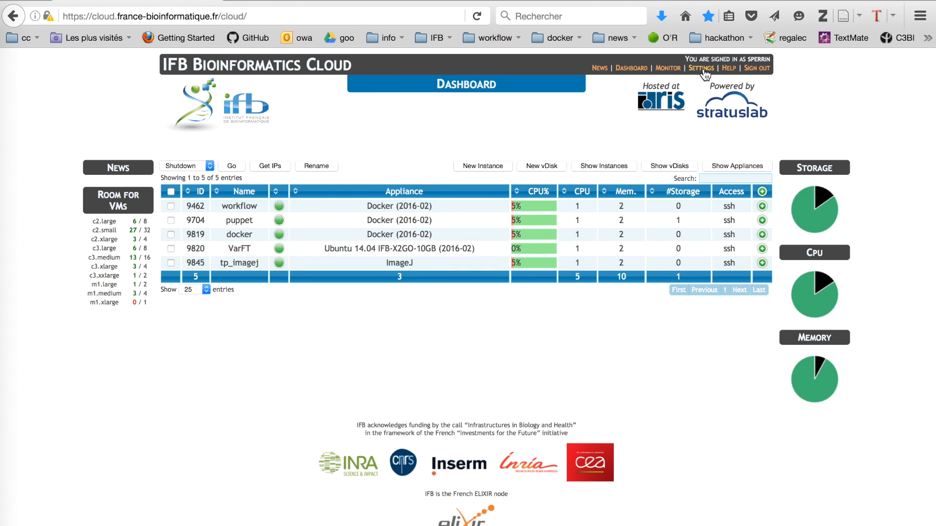
Save the account profile on the Settings page to return to the dashboard
click(703, 69)
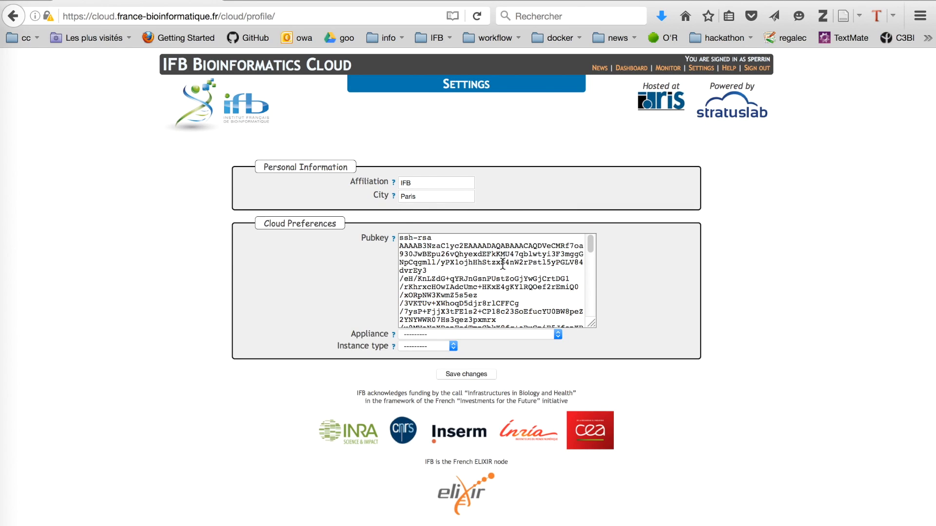
click(467, 374)
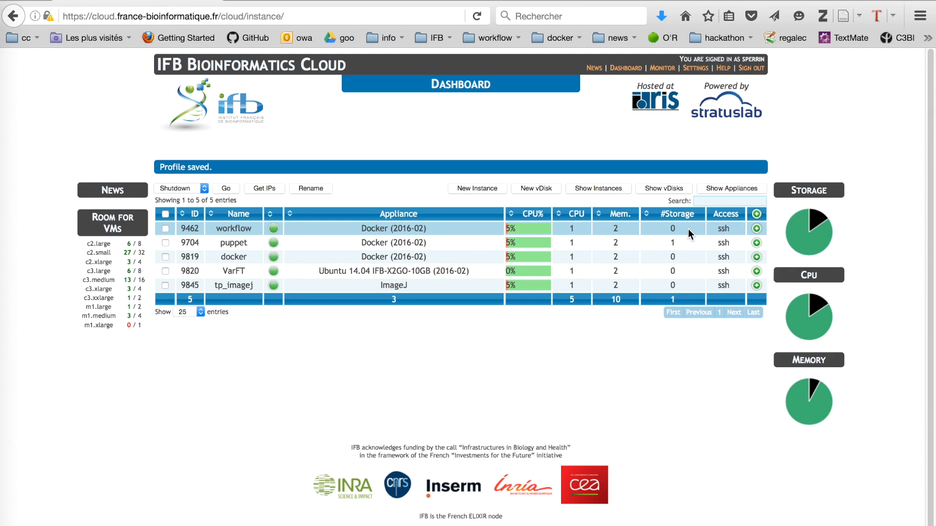
Start a new instance and browse appliances, trying Galaxy (16.01) and BIO ComputeNode (2015-03)
click(477, 188)
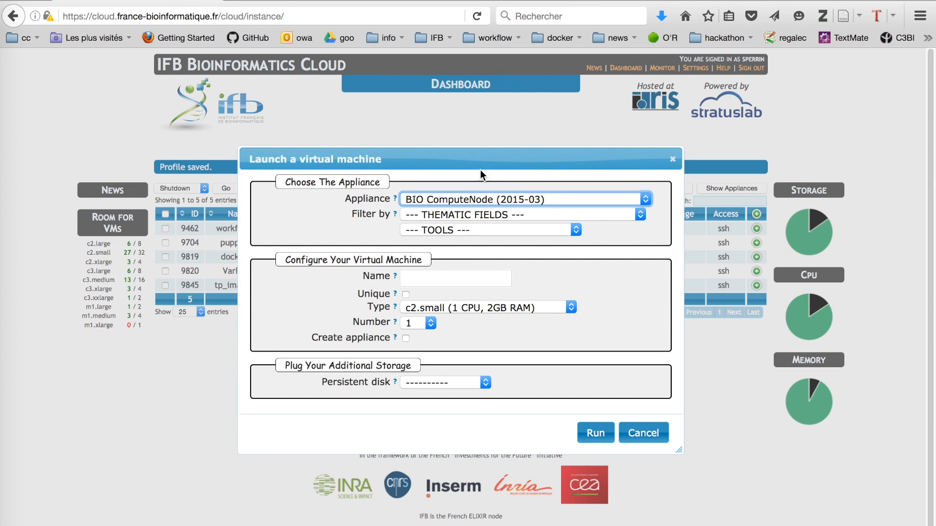
click(498, 197)
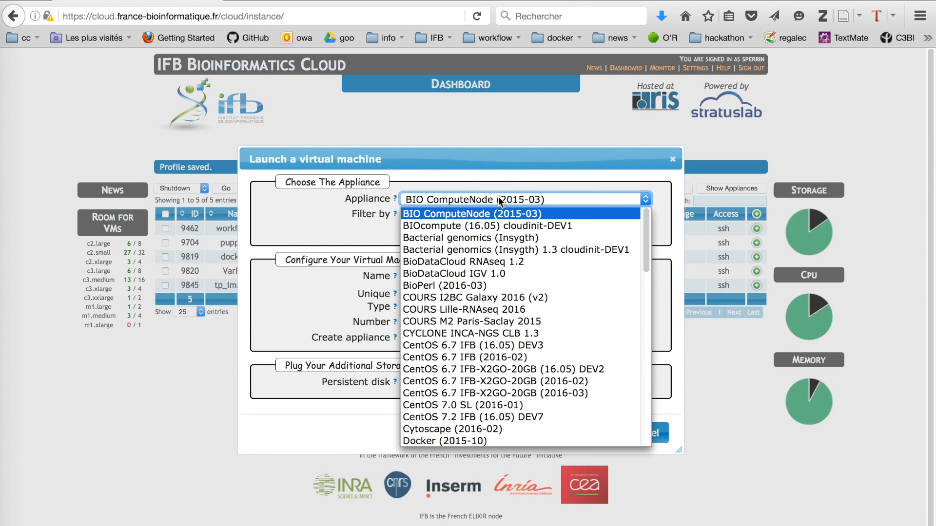
scroll(516, 332, down, 10)
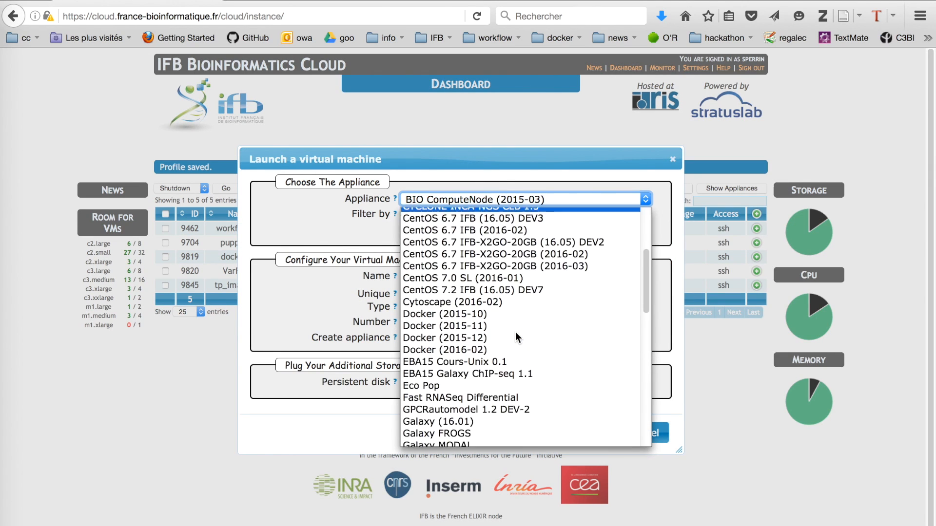
click(514, 293)
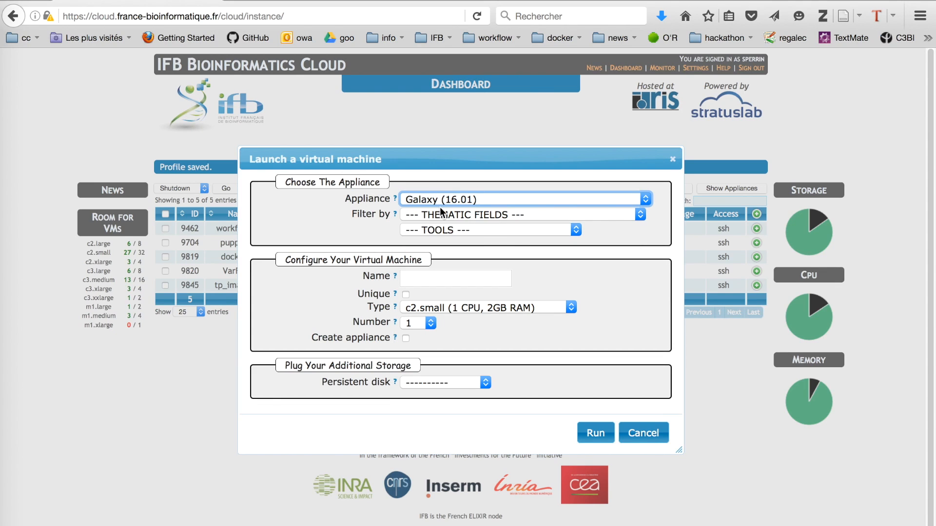
click(596, 199)
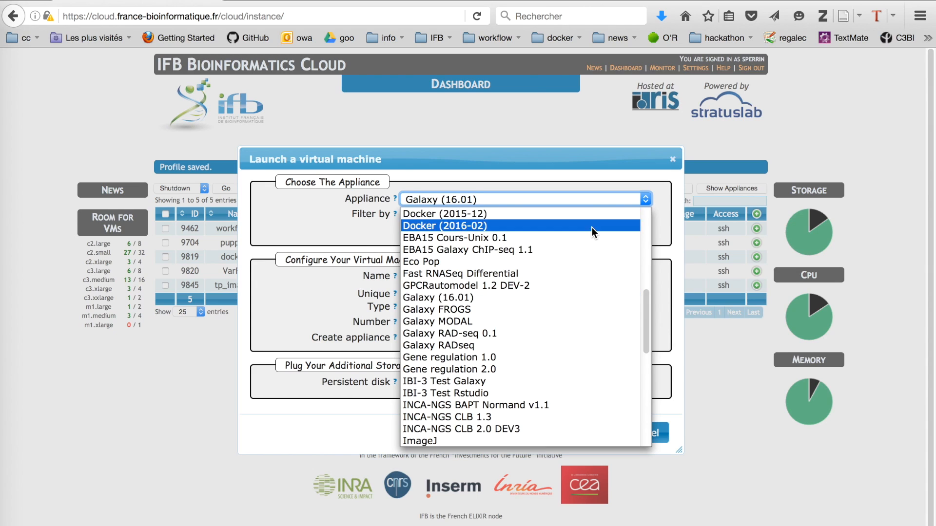
scroll(592, 228, up, 10)
click(584, 213)
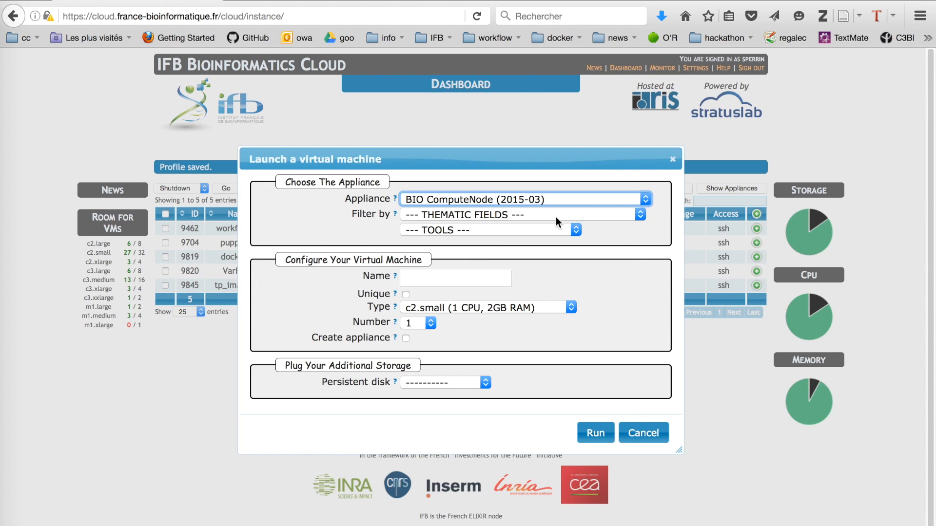
Filter tools to Galaxy portal and choose the Galaxy (16.01) appliance
click(556, 215)
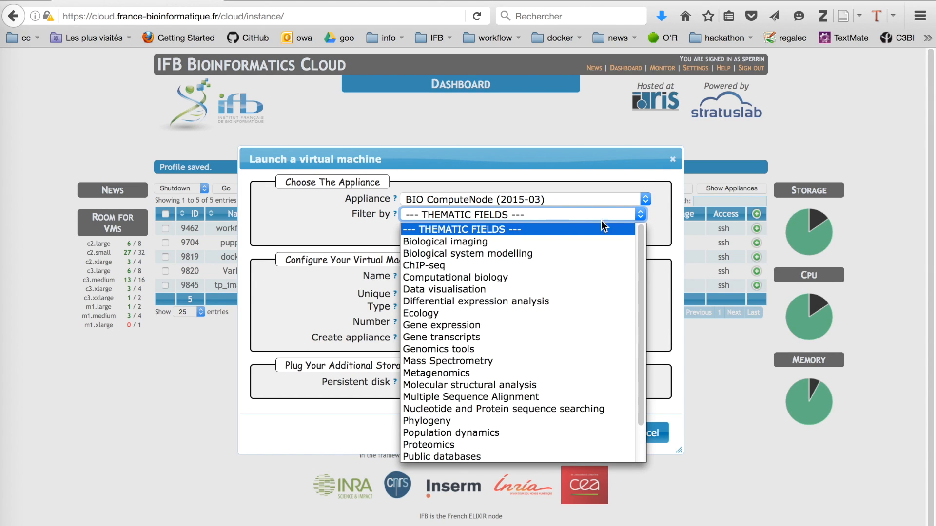
click(653, 233)
click(576, 233)
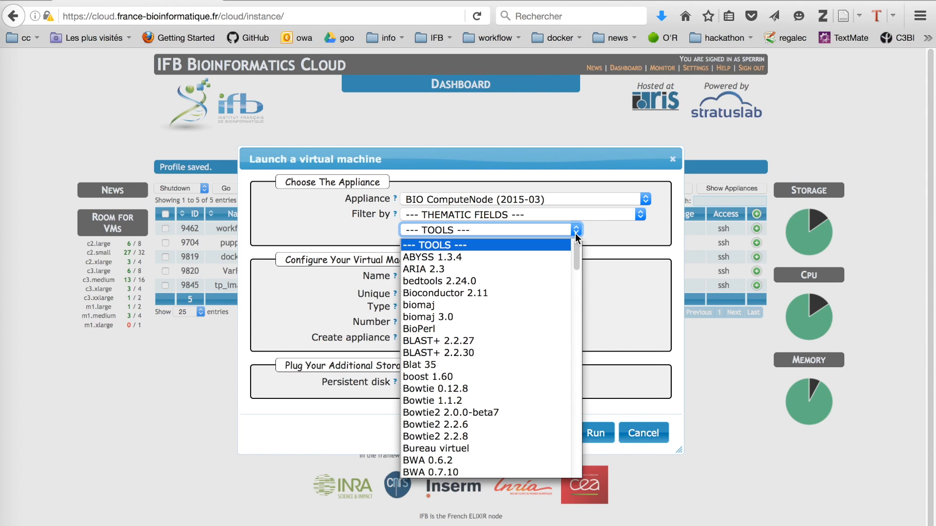
scroll(549, 363, down, 5)
scroll(548, 365, down, 5)
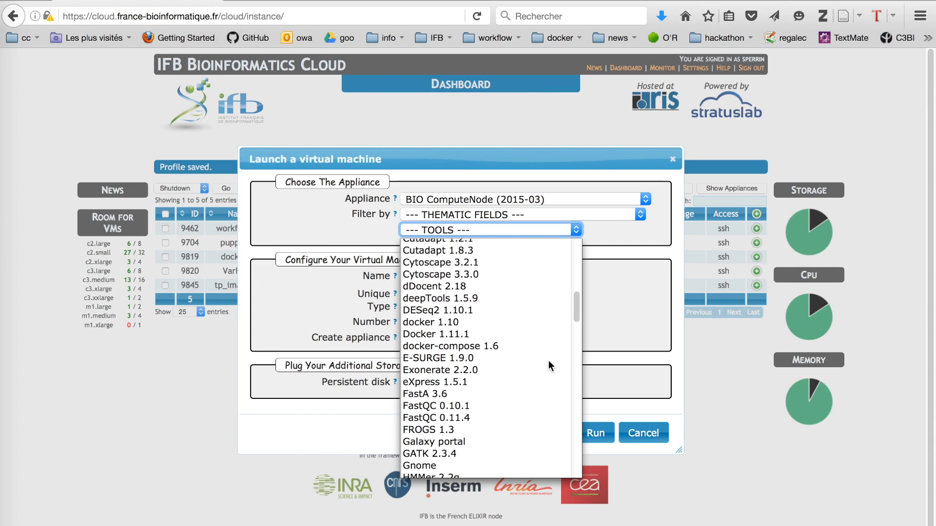
scroll(548, 360, down, 1)
click(530, 419)
click(539, 199)
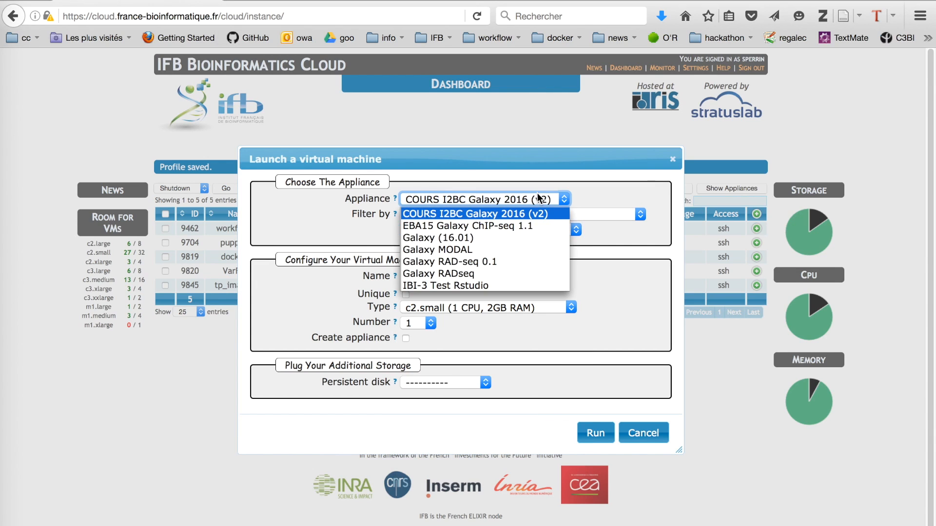
click(528, 237)
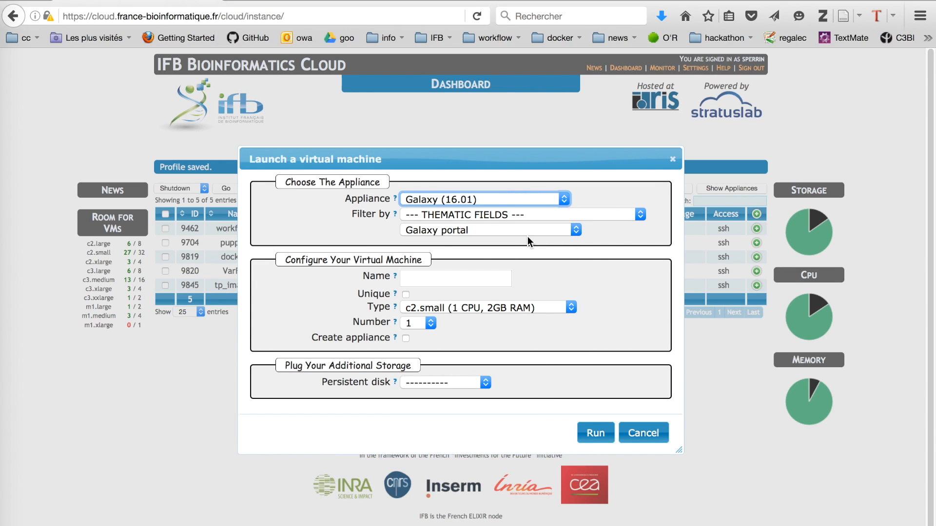
Enter galaxy_demo as the machine name, leaving type c2.small and no persistent disk
click(485, 281)
text(galaxy_demo)
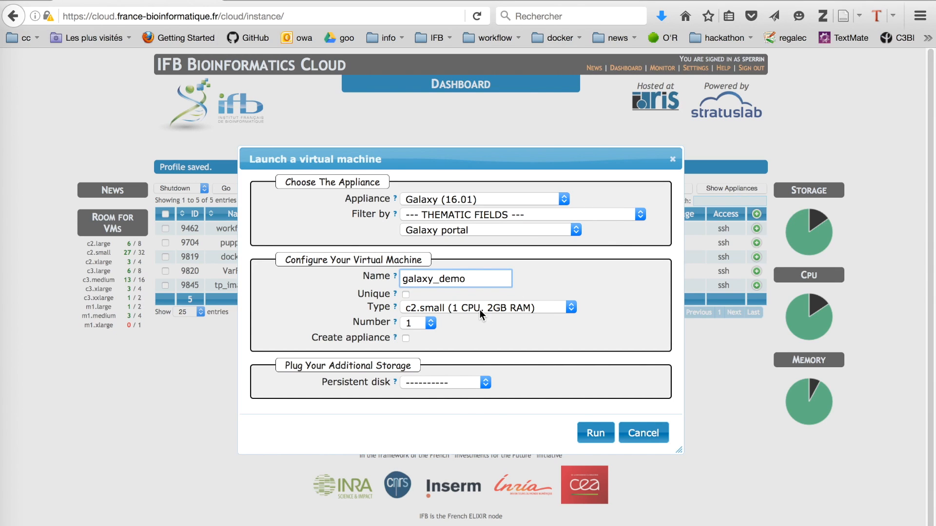
click(479, 309)
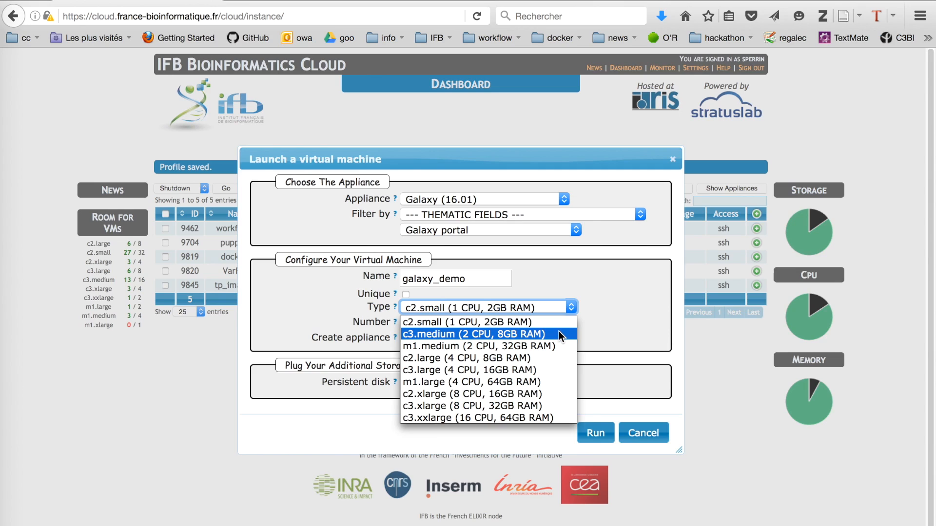
key(Escape)
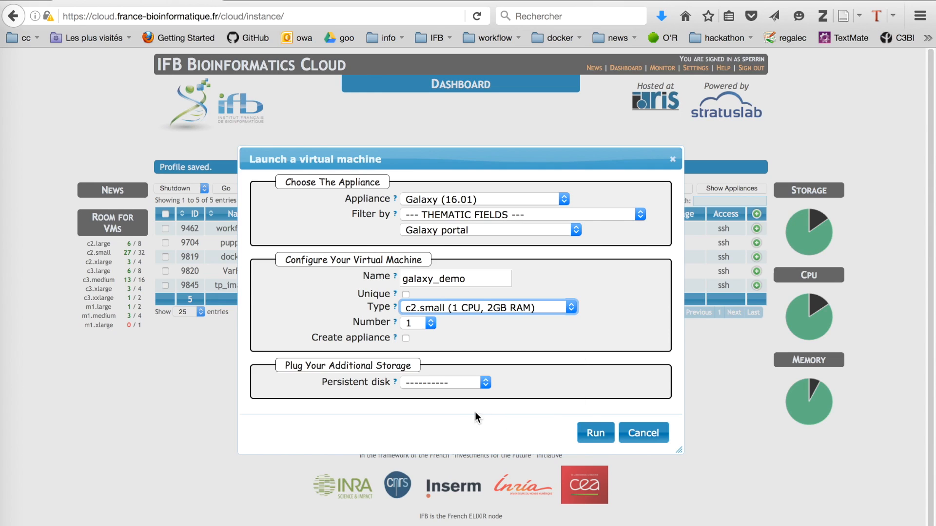
click(450, 384)
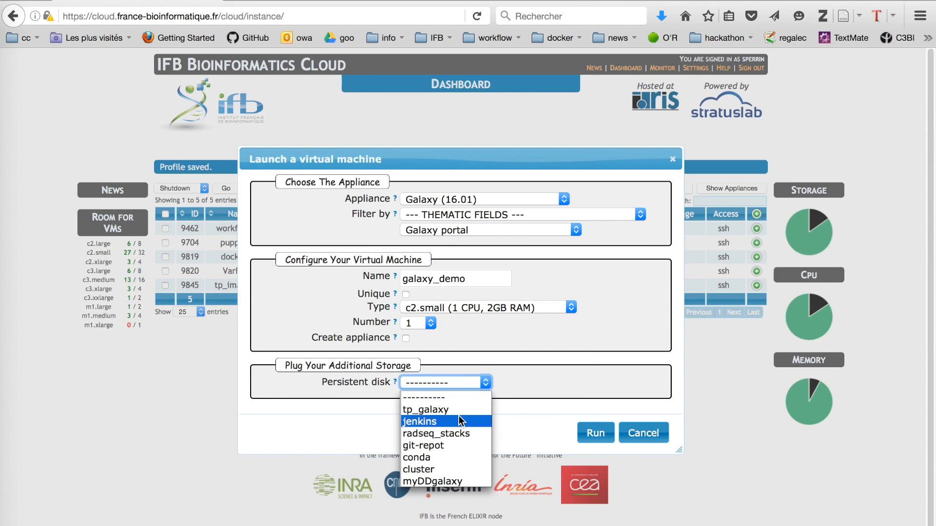
click(527, 381)
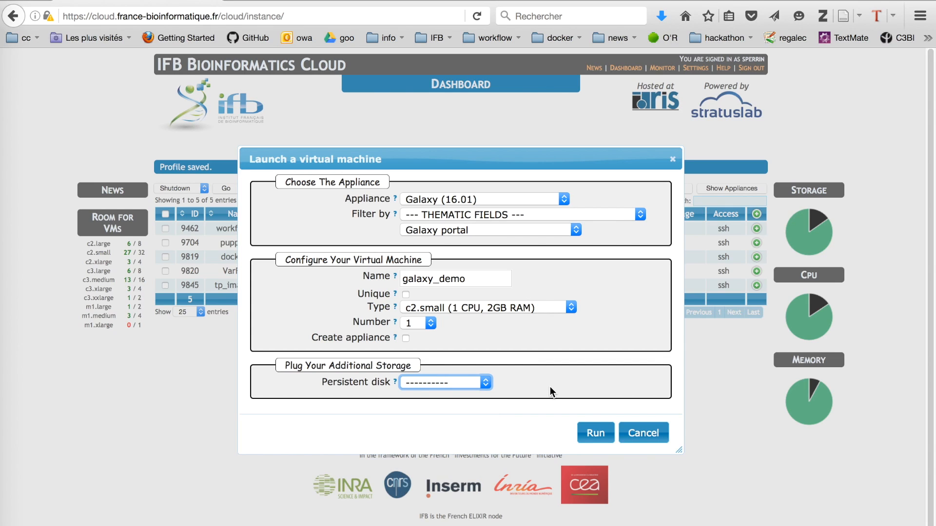
Run galaxy_demo, expand its row, and select its local IP 192.54.201.71
click(597, 439)
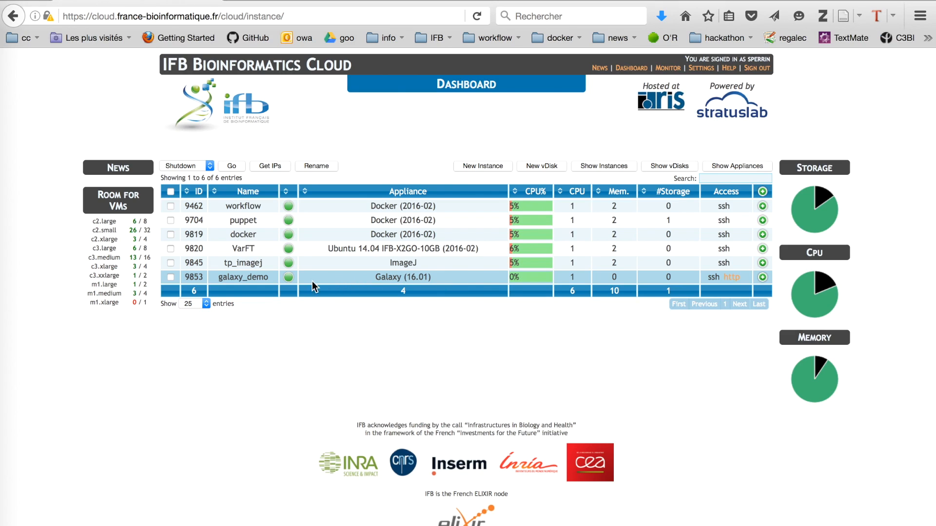
mouse_move(289, 282)
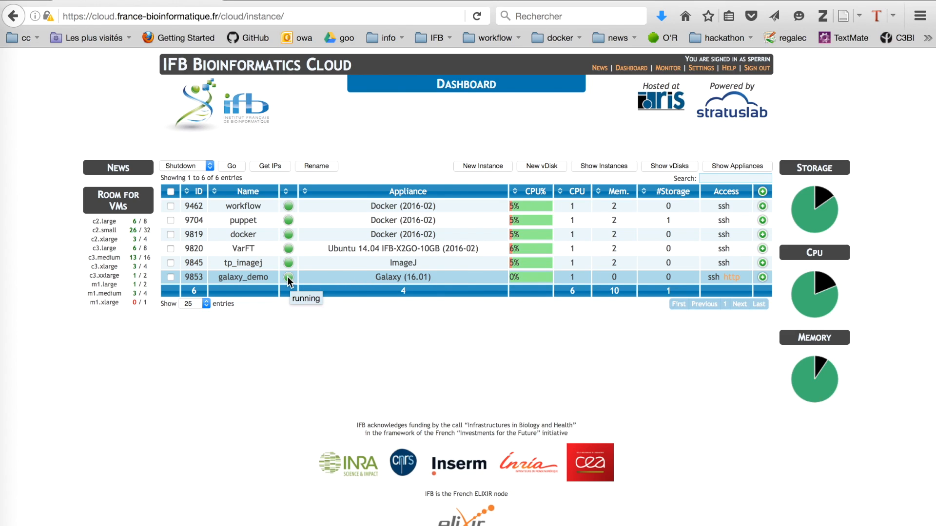
click(762, 277)
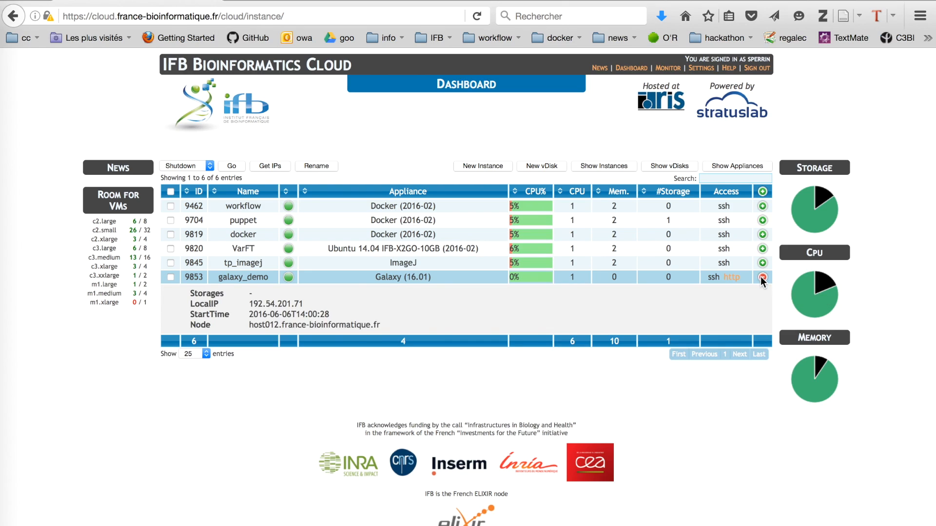
drag(248, 304, 303, 303)
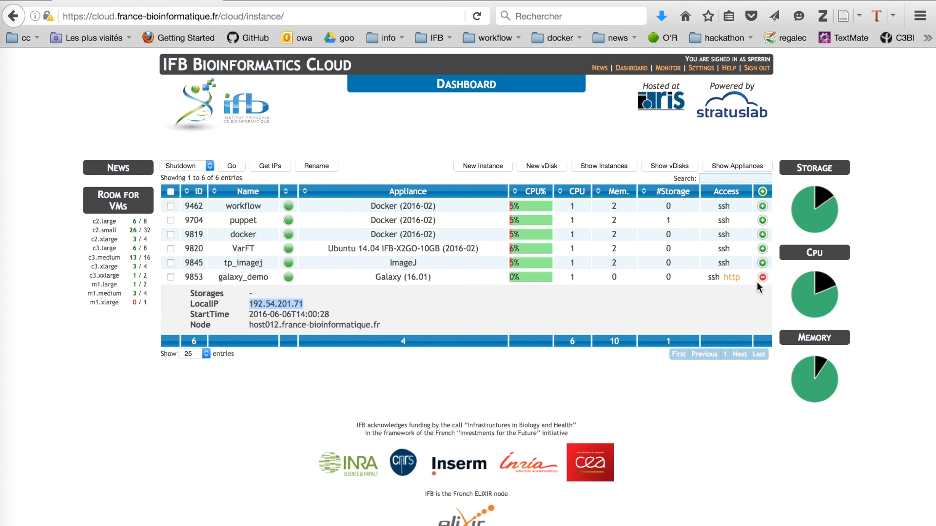
View galaxy_demo's ssh connection information, then close it and collapse the row
click(714, 277)
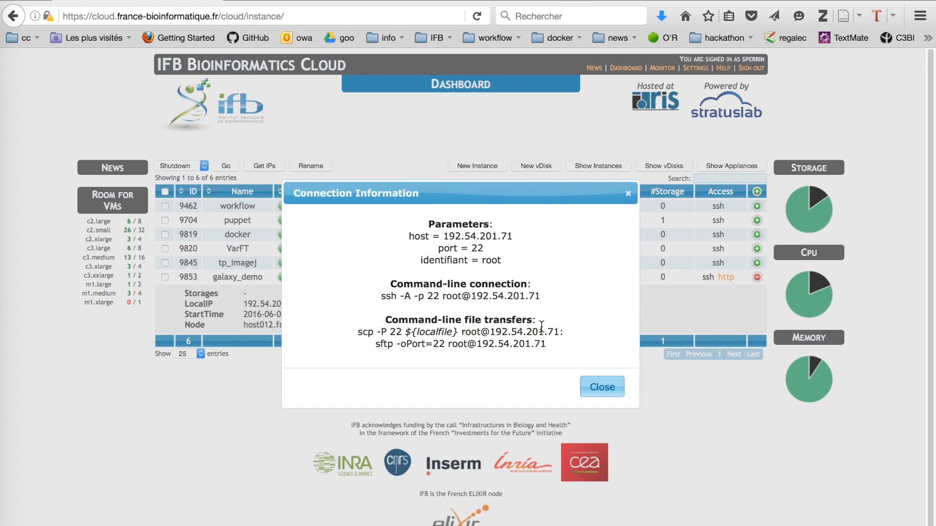
click(601, 388)
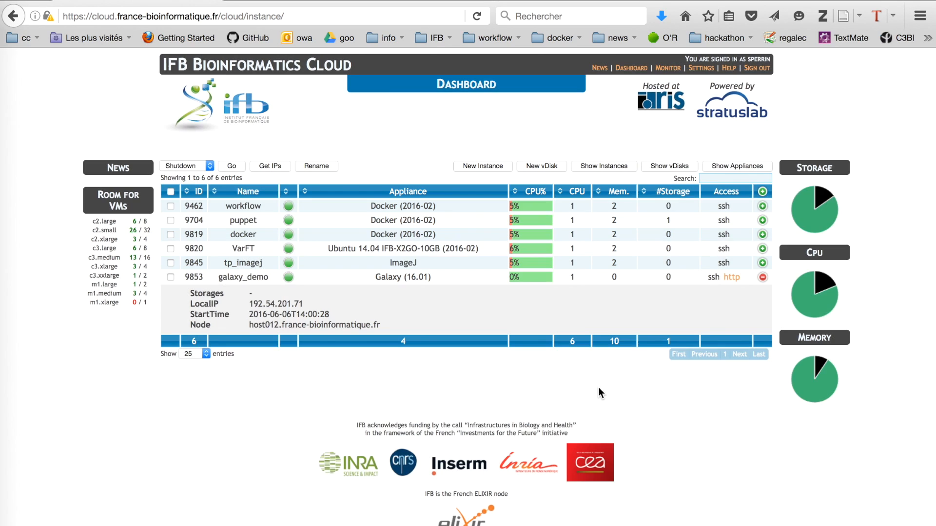
click(763, 277)
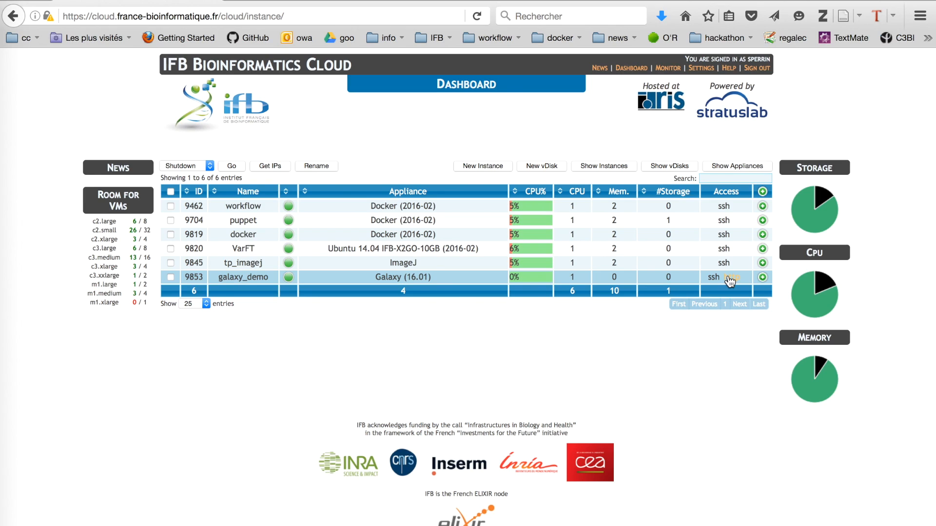
Open galaxy_demo's http Galaxy link in a new browser tab and switch to it
right_click(730, 278)
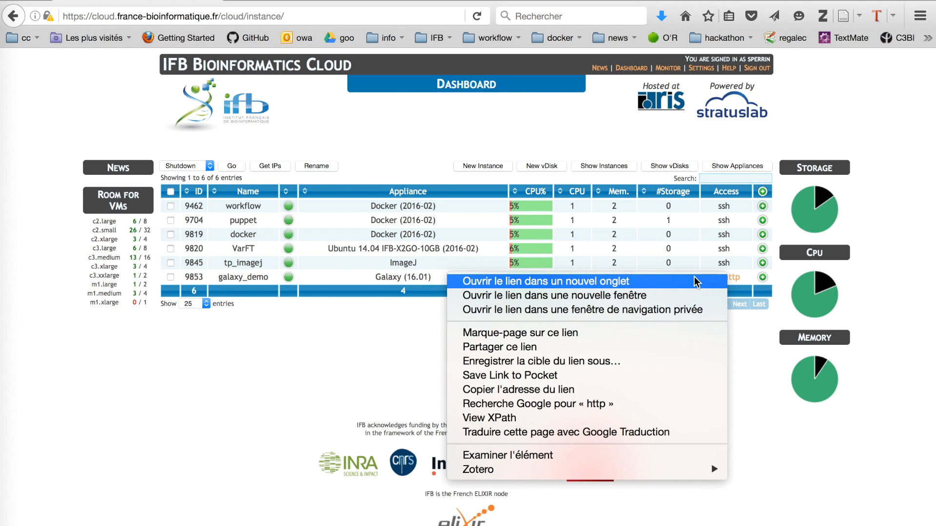
click(696, 337)
click(313, 1)
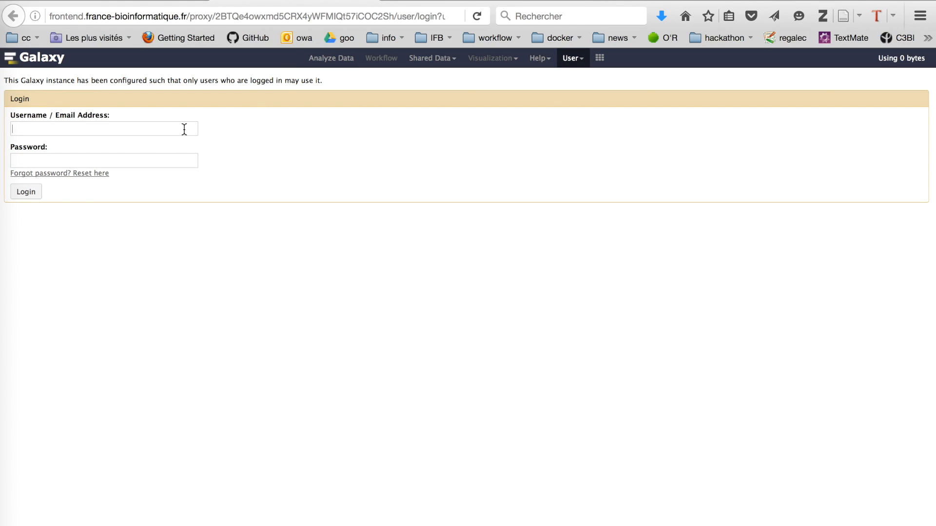
Log in to Galaxy with the predefined user's e-mail and password, declining to save the login
key(Down)
key(Return)
click(119, 162)
text(*******)
click(22, 194)
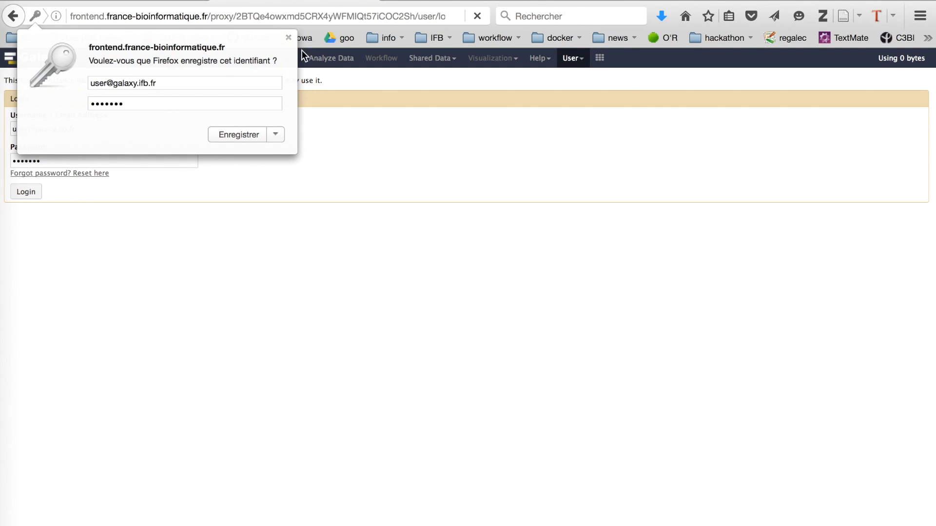
click(288, 37)
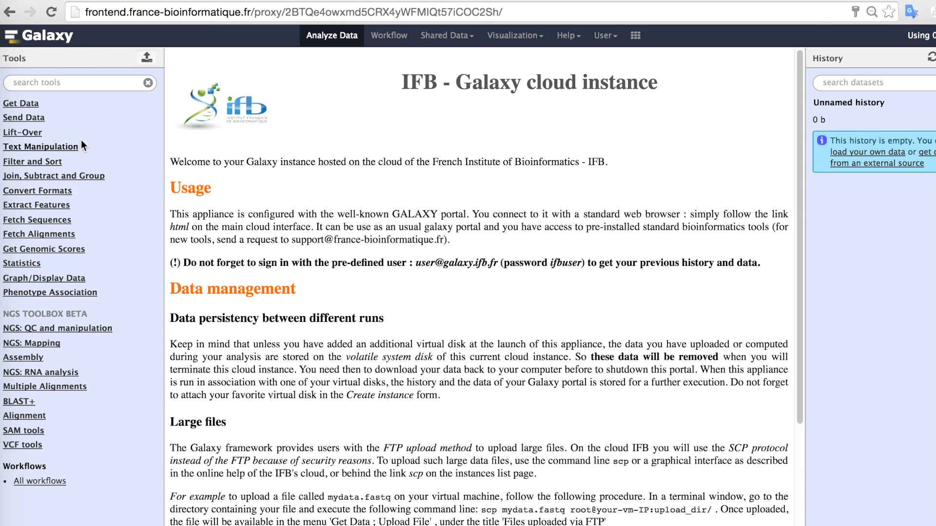
Try the Galaxy upload's local file chooser, then go back to the IFB dashboard tab
click(147, 58)
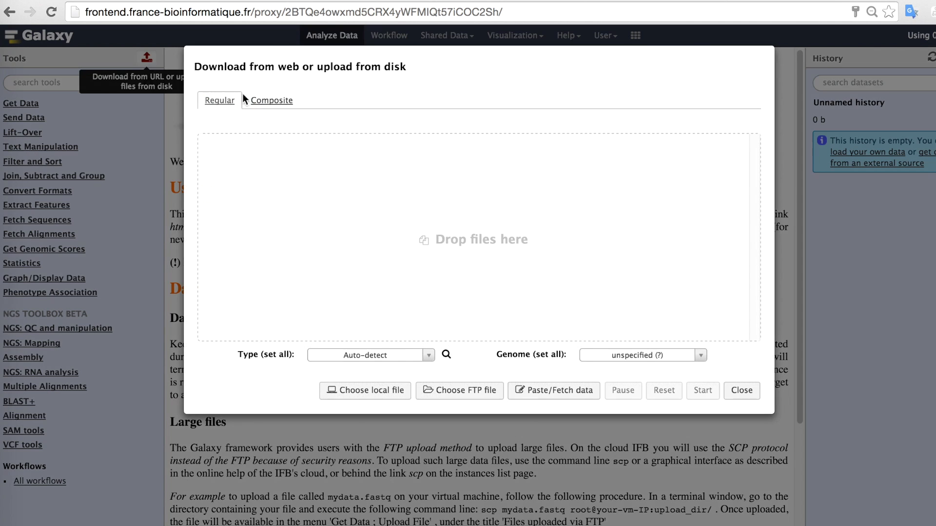
click(386, 393)
key(super+Tab)
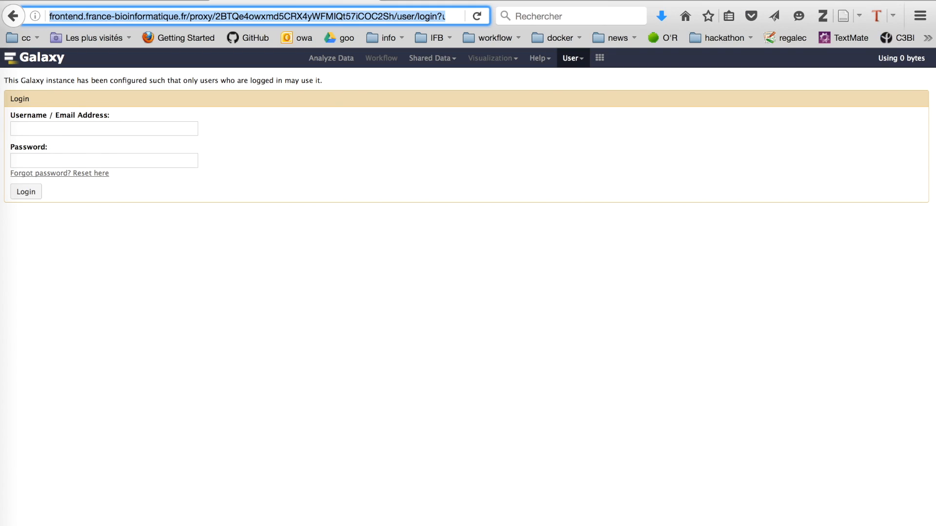
click(138, 0)
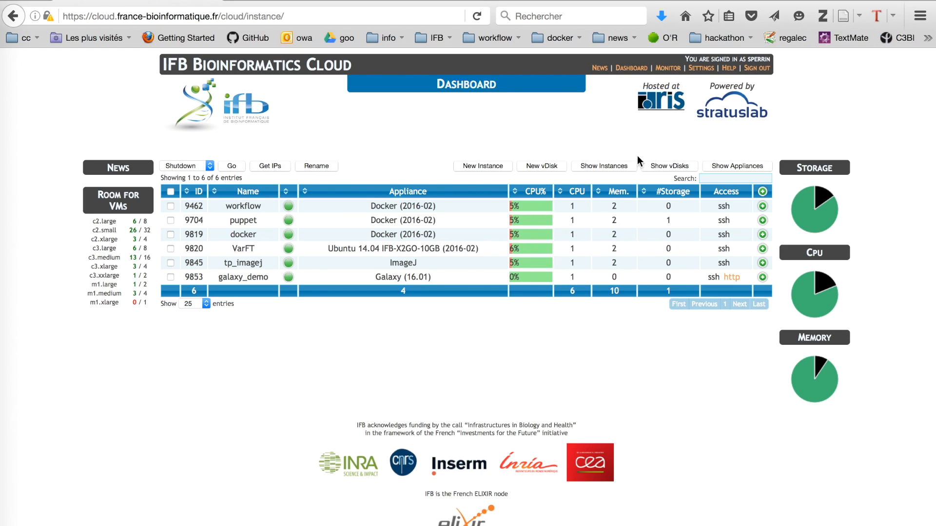
Create a new virtual disk of size 30 named elearning
click(546, 166)
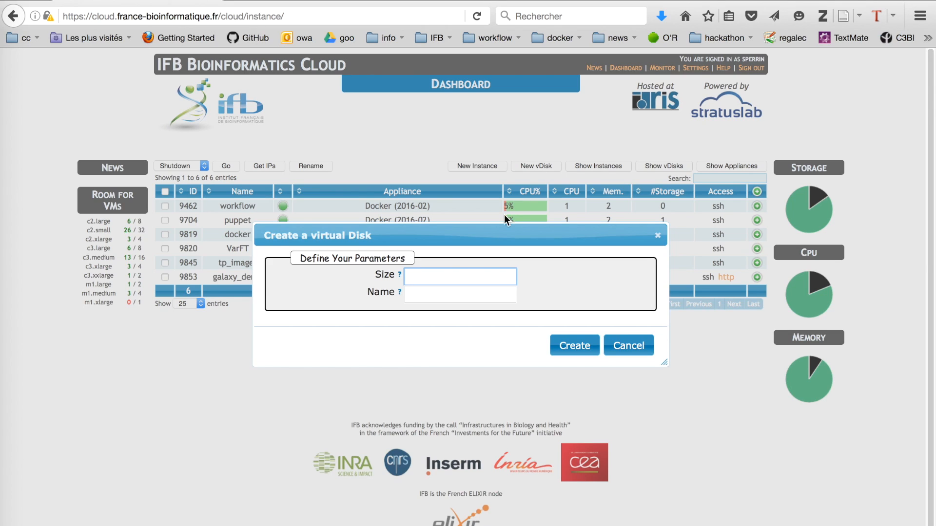
click(461, 279)
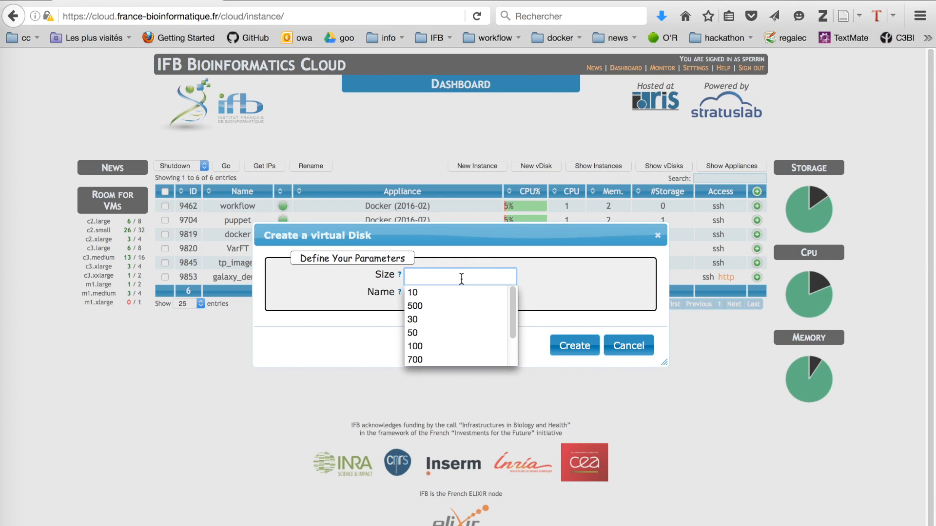
click(455, 316)
click(450, 293)
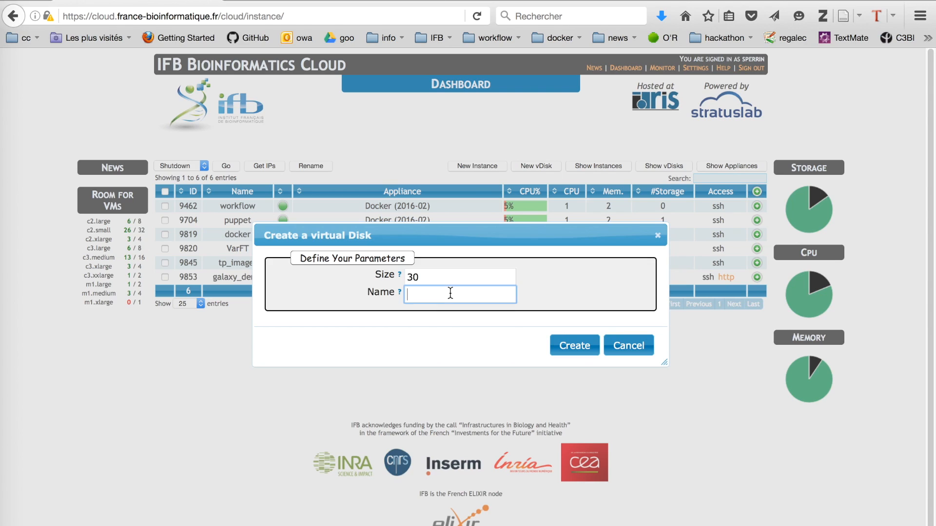
text(elearin)
key(BackSpace)
key(BackSpace)
text(ning)
click(575, 347)
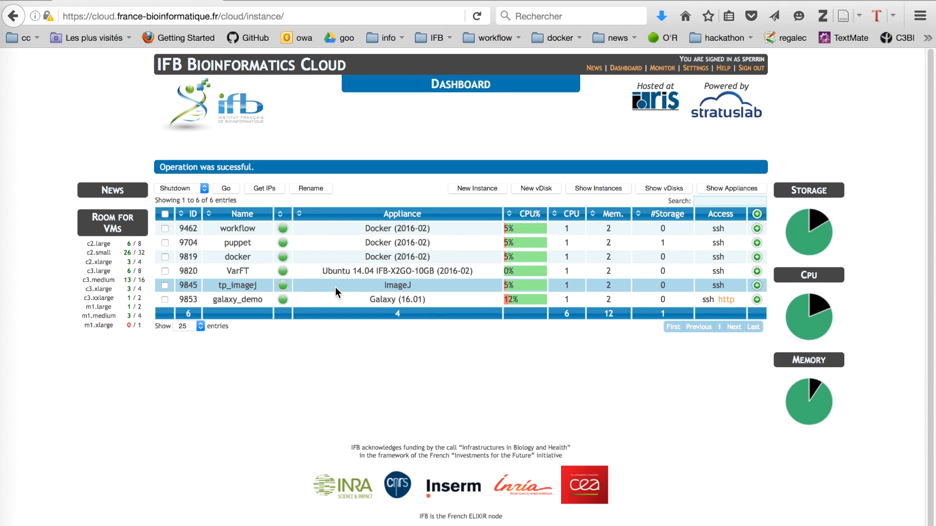
Launch a new BIO ComputeNode instance named test with the elearning persistent disk attached
click(483, 188)
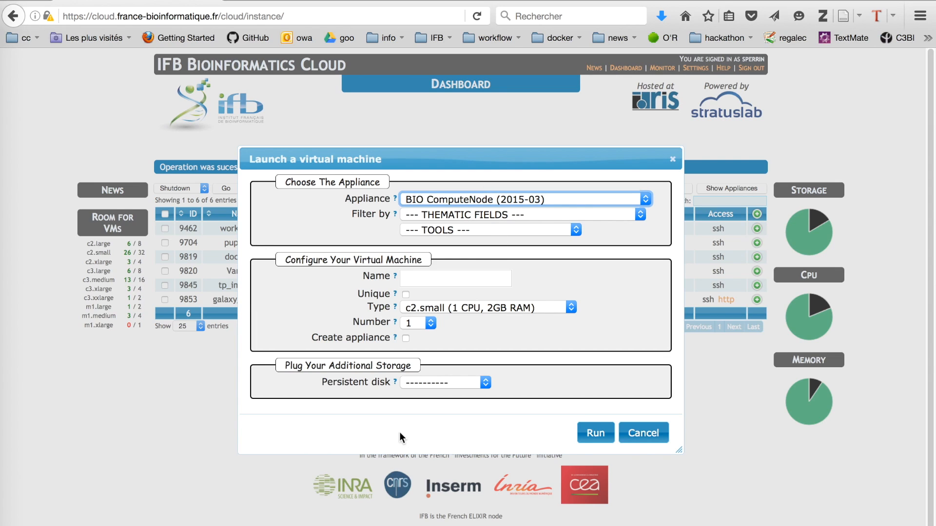
click(437, 382)
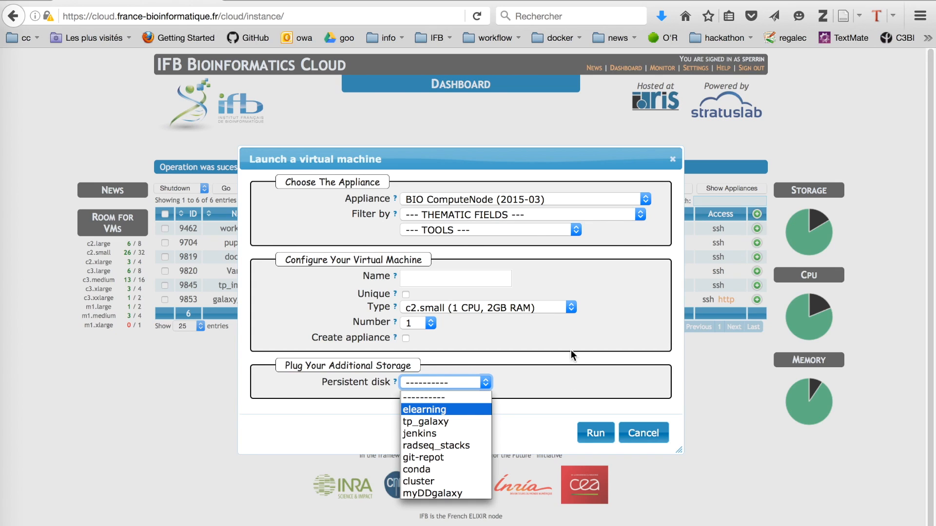
key(Down)
key(Down)
click(646, 435)
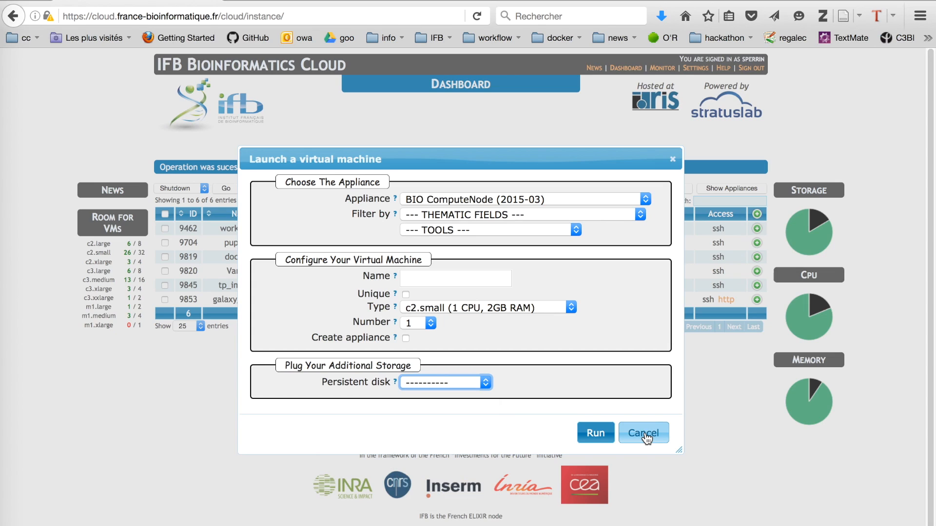
click(455, 382)
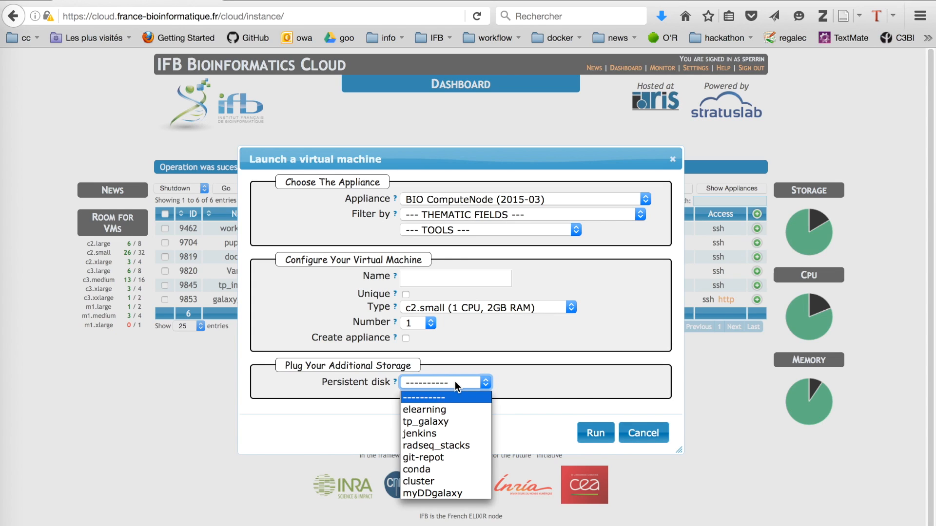
click(445, 408)
click(445, 278)
text(test)
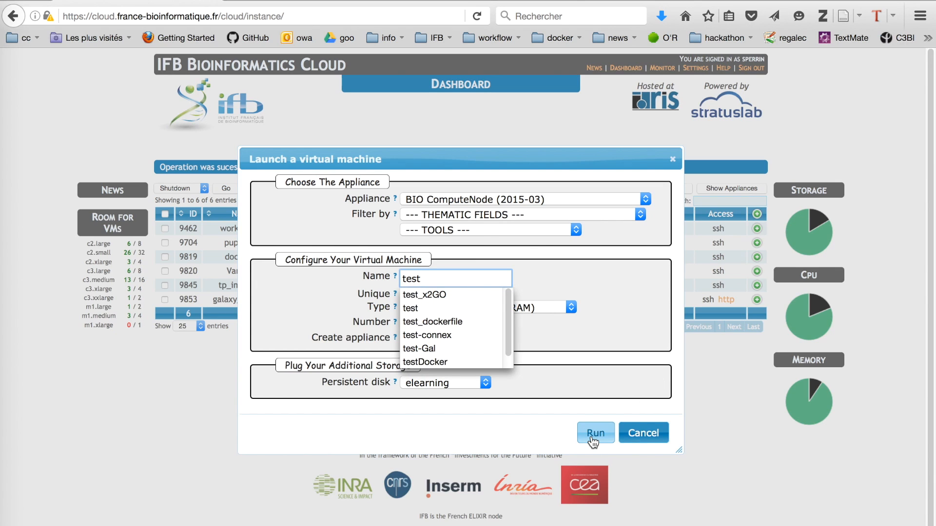
click(593, 442)
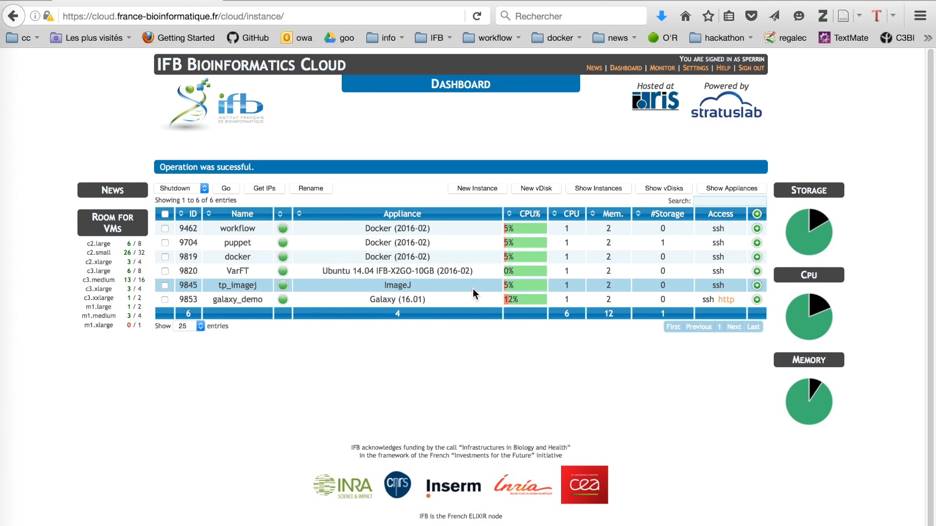
click(483, 189)
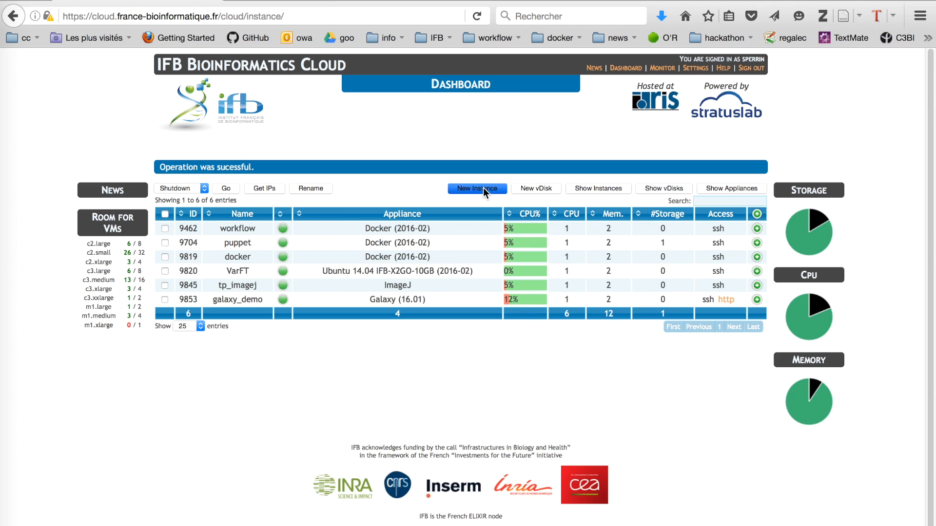
click(477, 198)
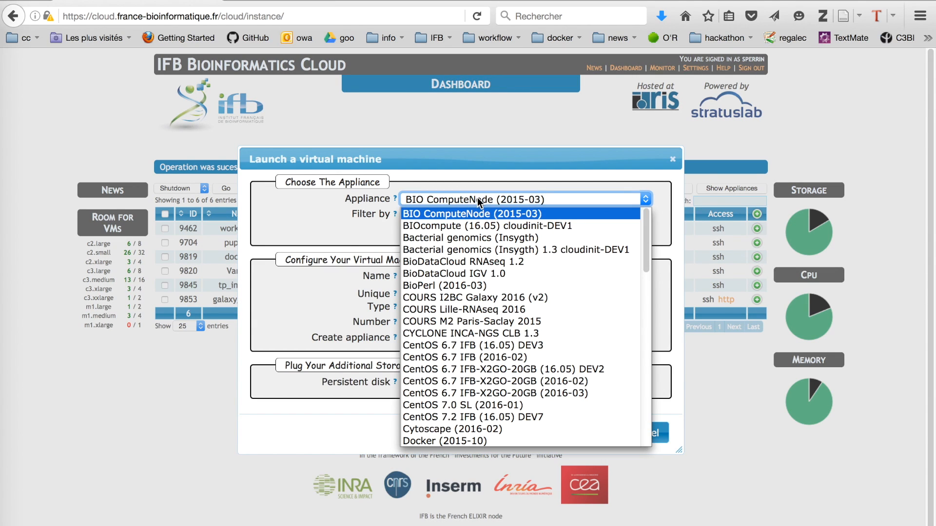
scroll(473, 346, down, 6)
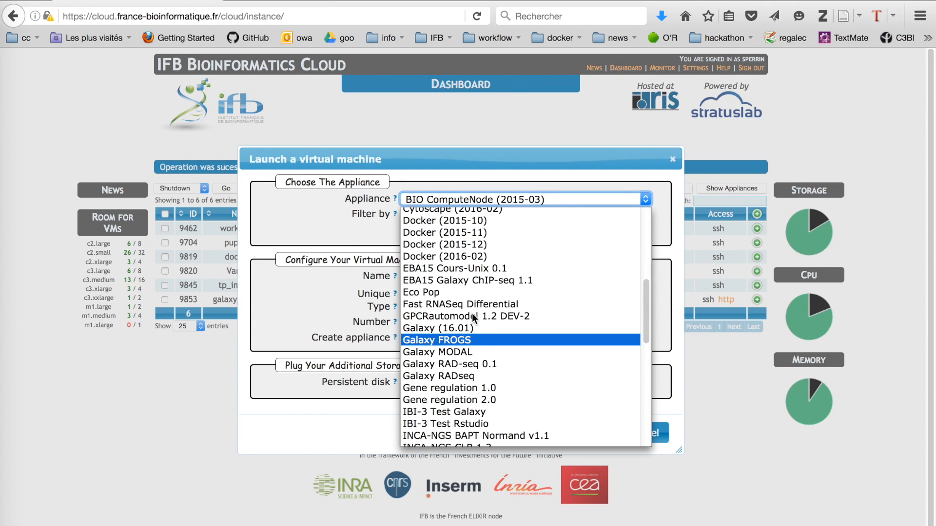
scroll(482, 397, down, 5)
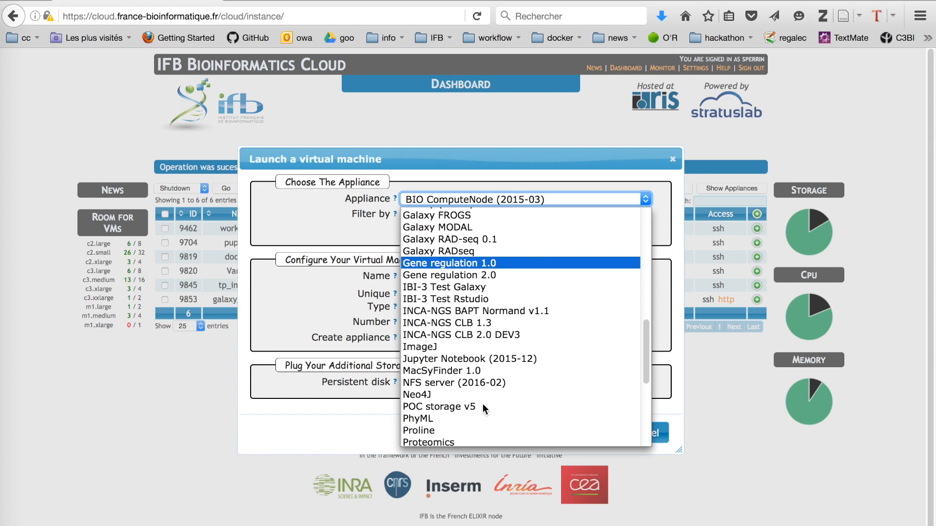
click(479, 382)
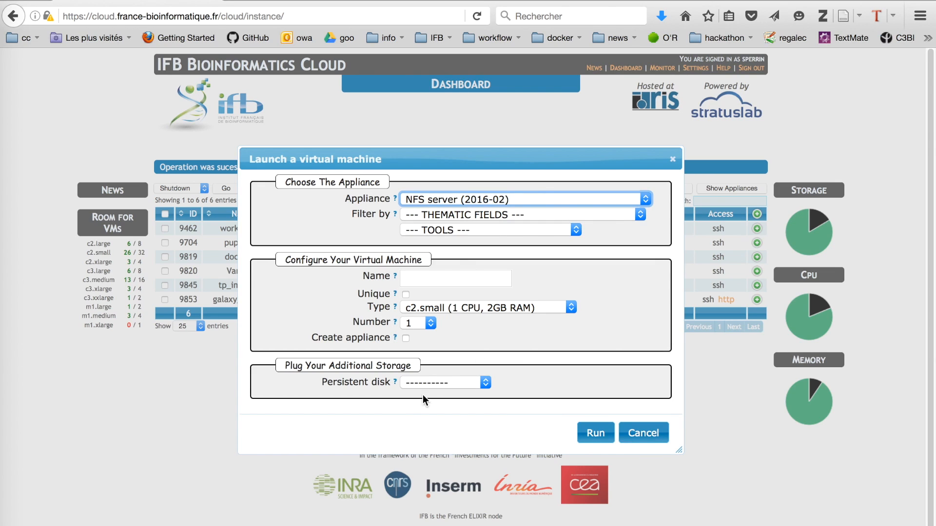
click(431, 384)
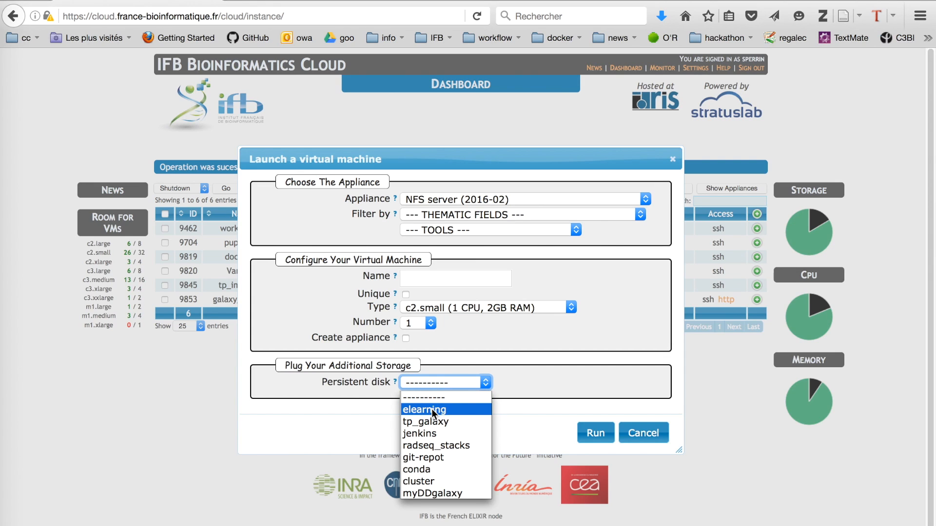
click(643, 434)
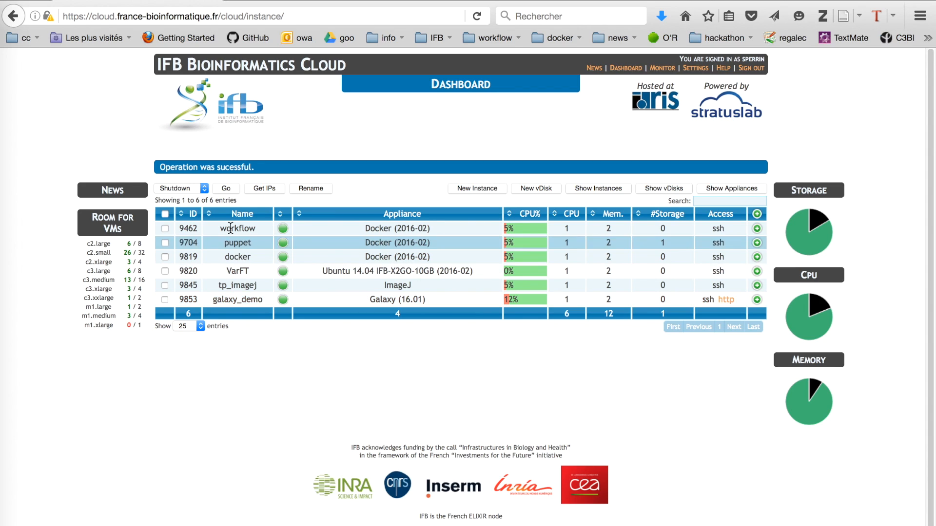
Kill the galaxy_demo instance (ID 9853), then select the newly listed test instance
click(165, 300)
click(204, 190)
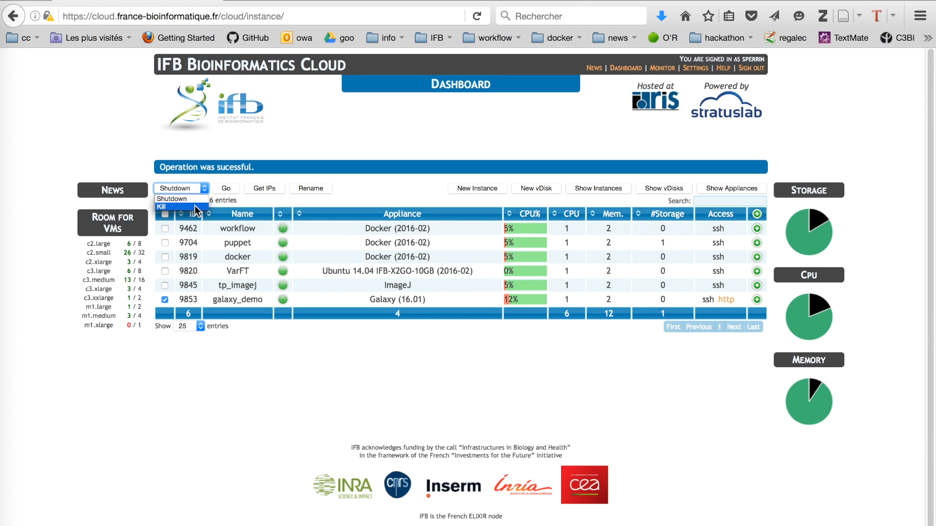
click(196, 207)
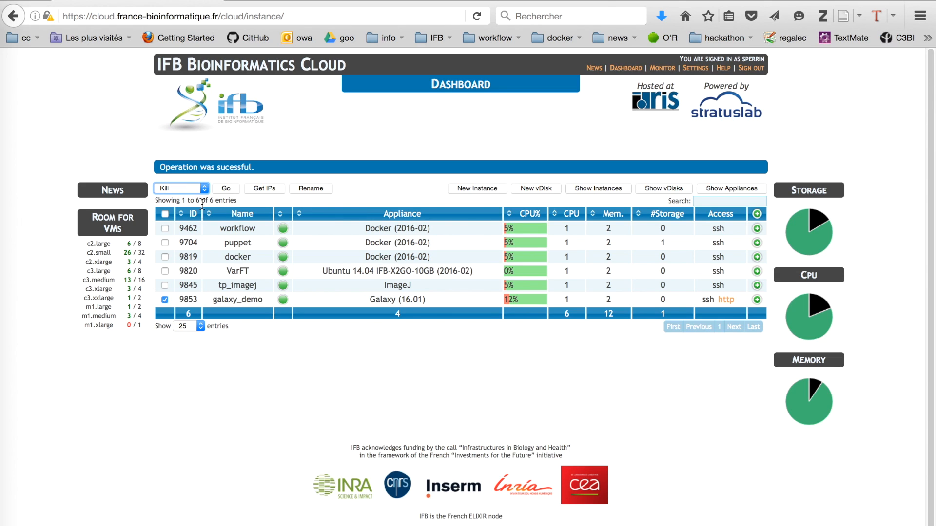
click(226, 189)
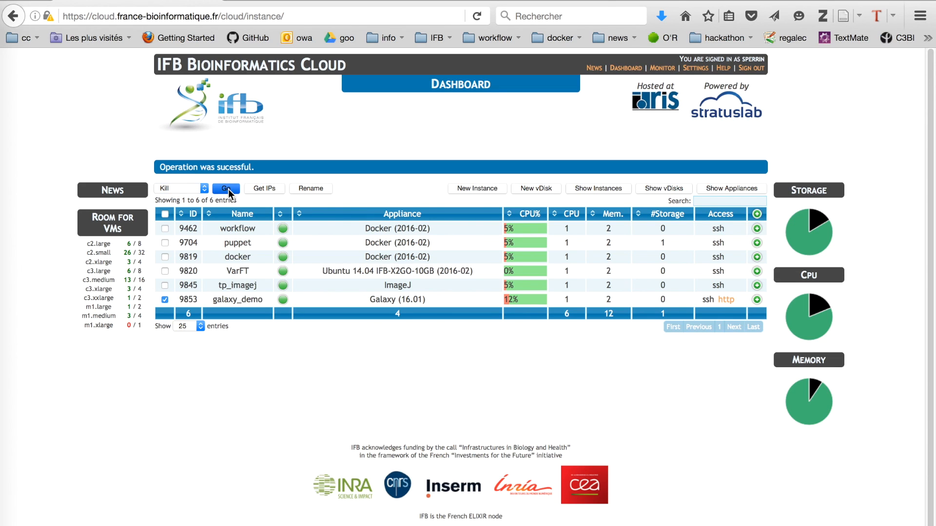
click(484, 355)
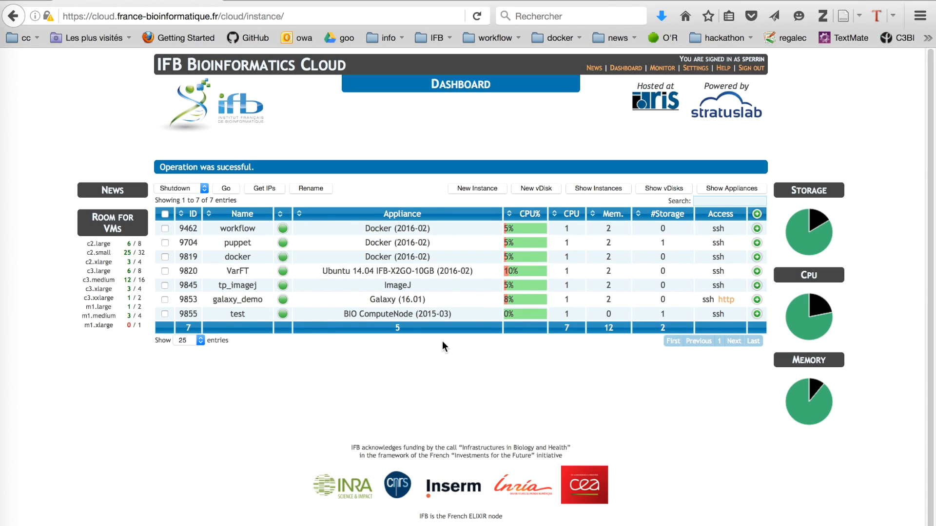
click(165, 314)
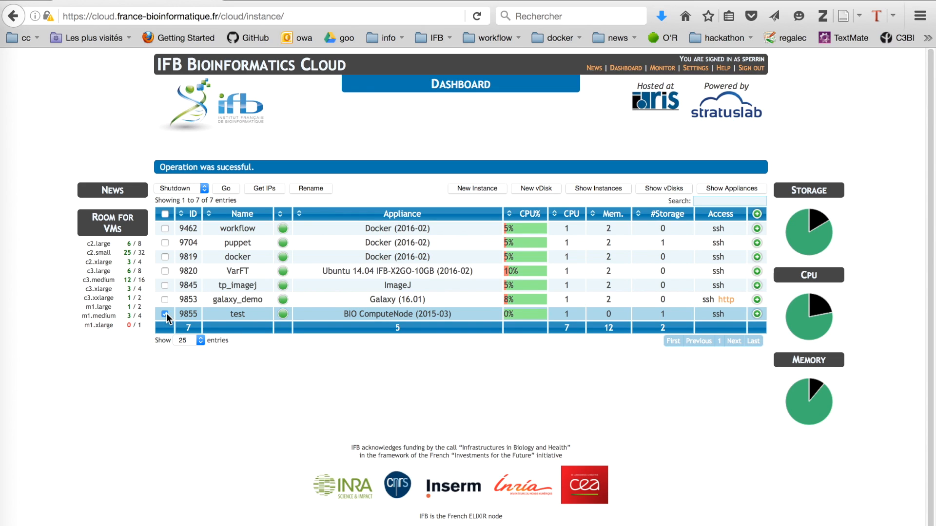